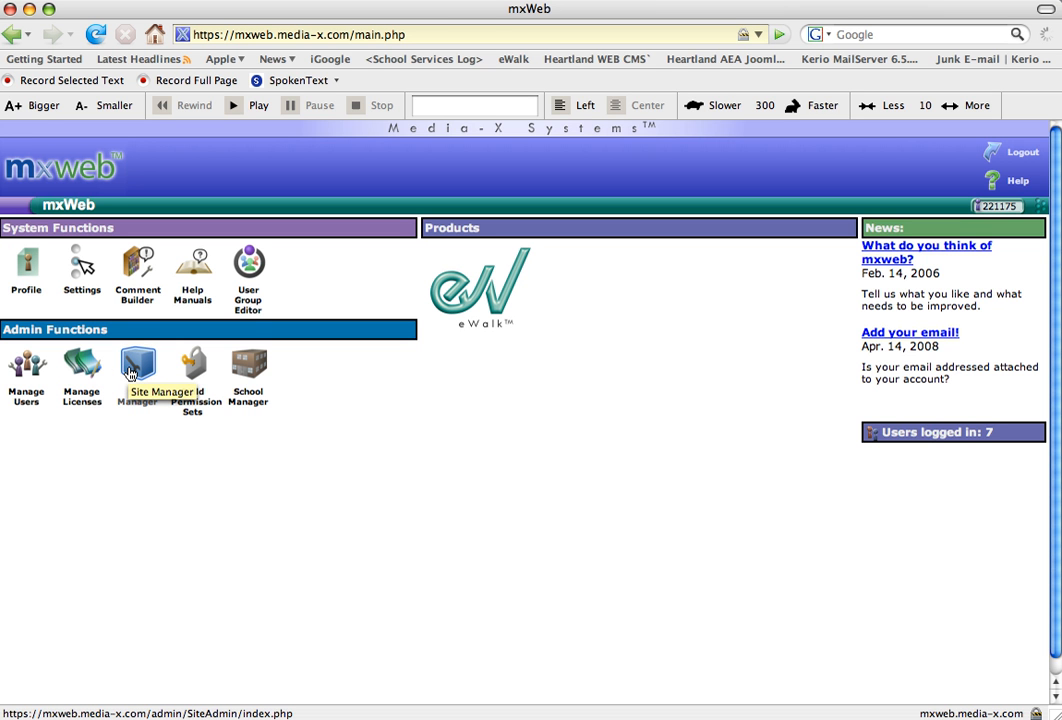
# Open the Site Manager and view the schools under AEA 11 - Adel-DeSoto-Minburn.
pyautogui.click(130, 372)
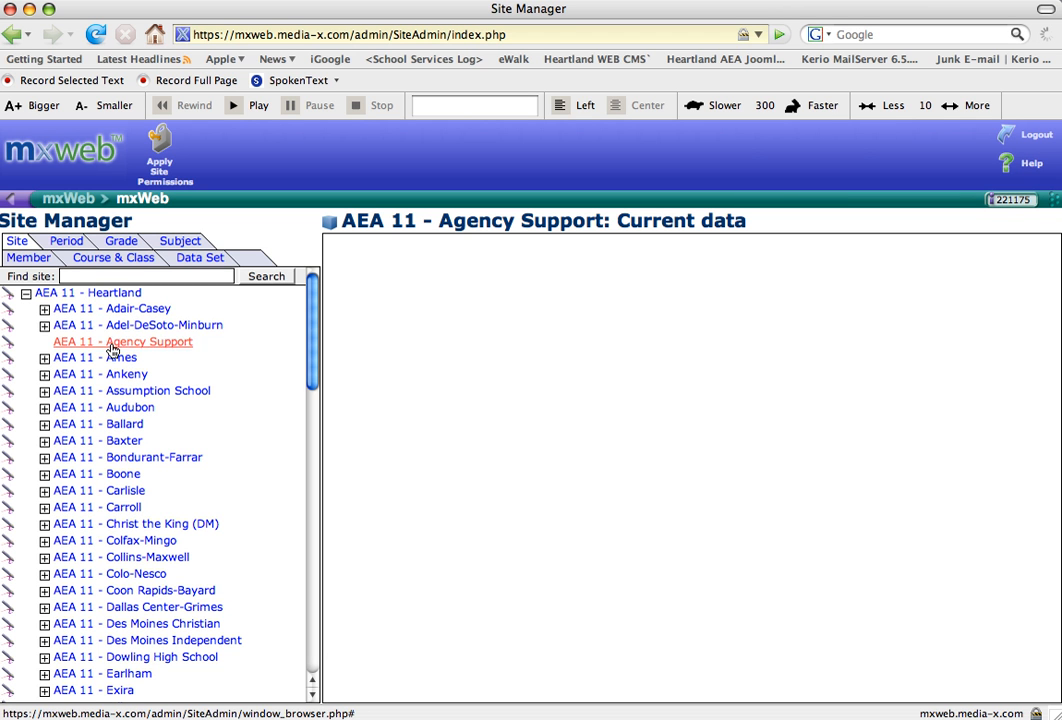
pyautogui.click(44, 328)
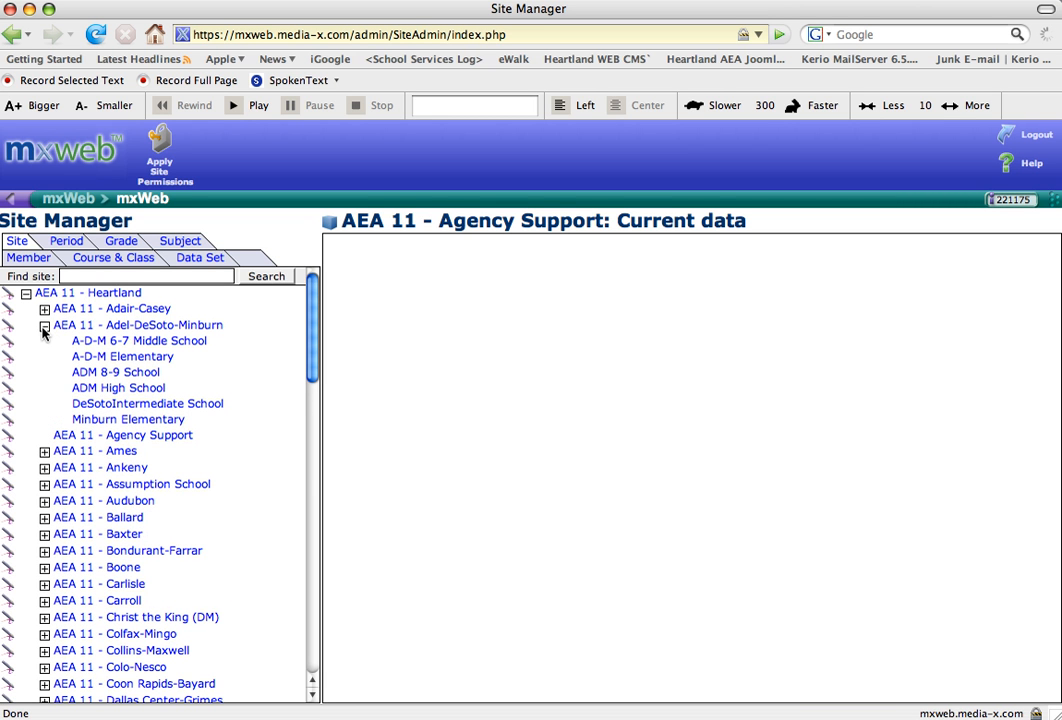
pyautogui.click(44, 328)
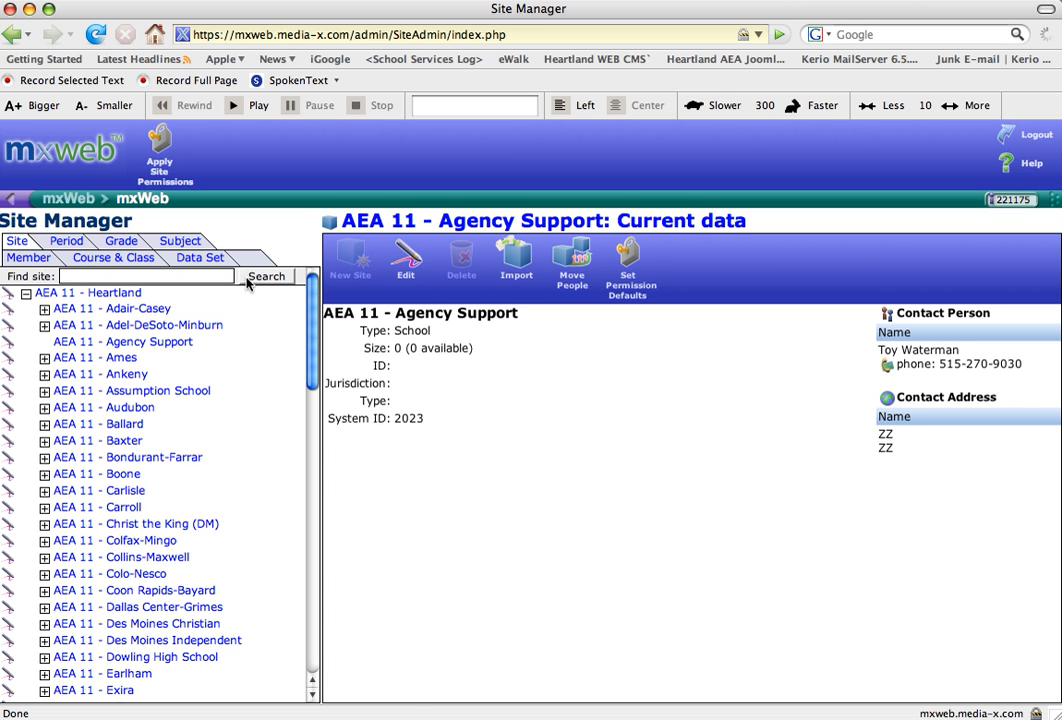
# Deactivate the first teacher in the AEA 11 - Agency Support member list.
pyautogui.click(28, 261)
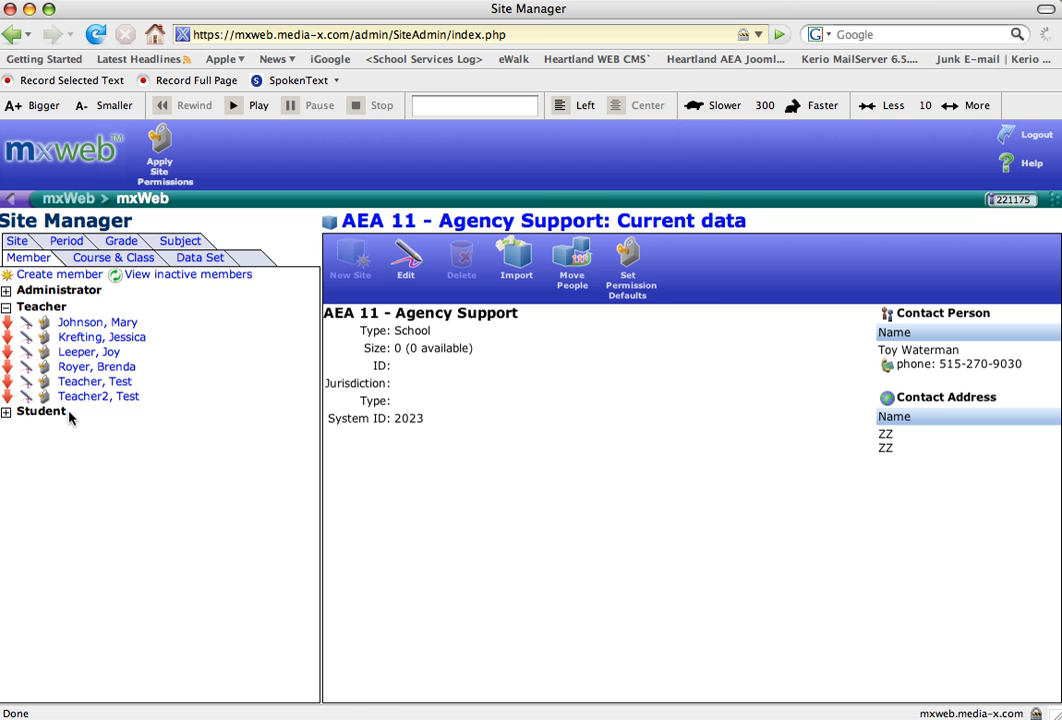
pyautogui.click(116, 325)
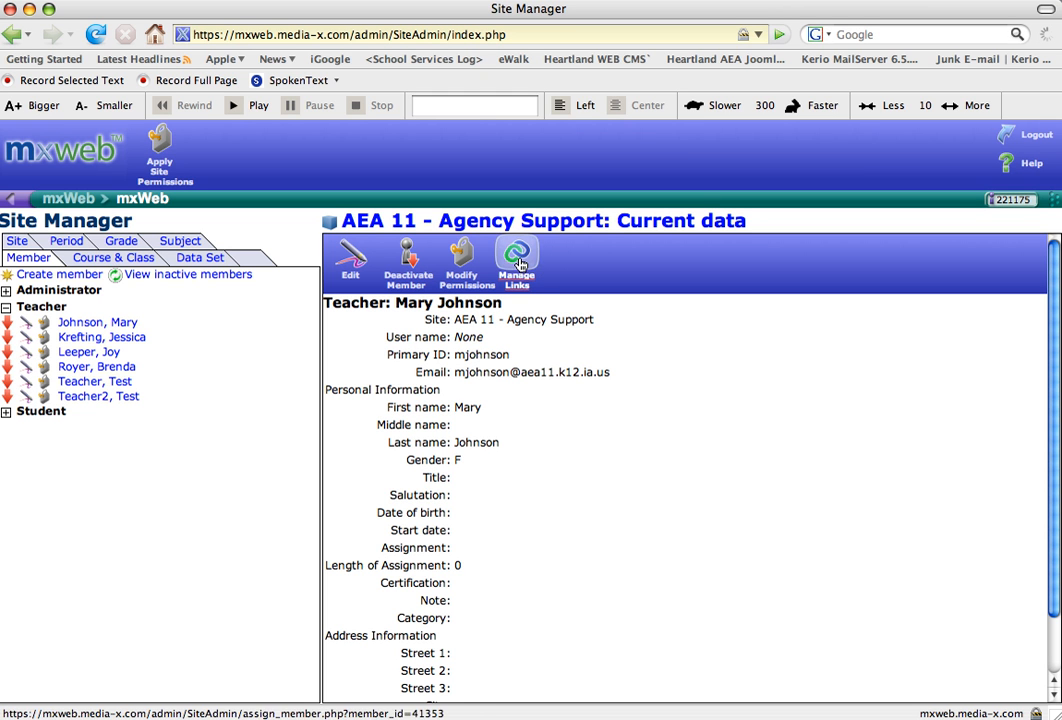
pyautogui.click(409, 259)
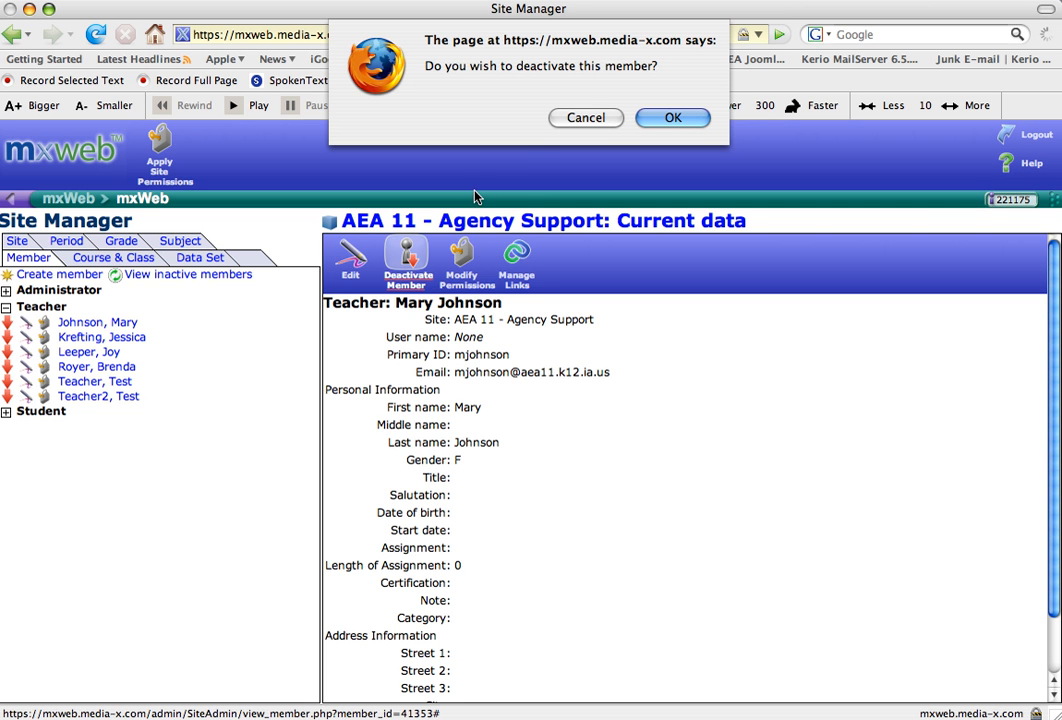
pyautogui.click(672, 119)
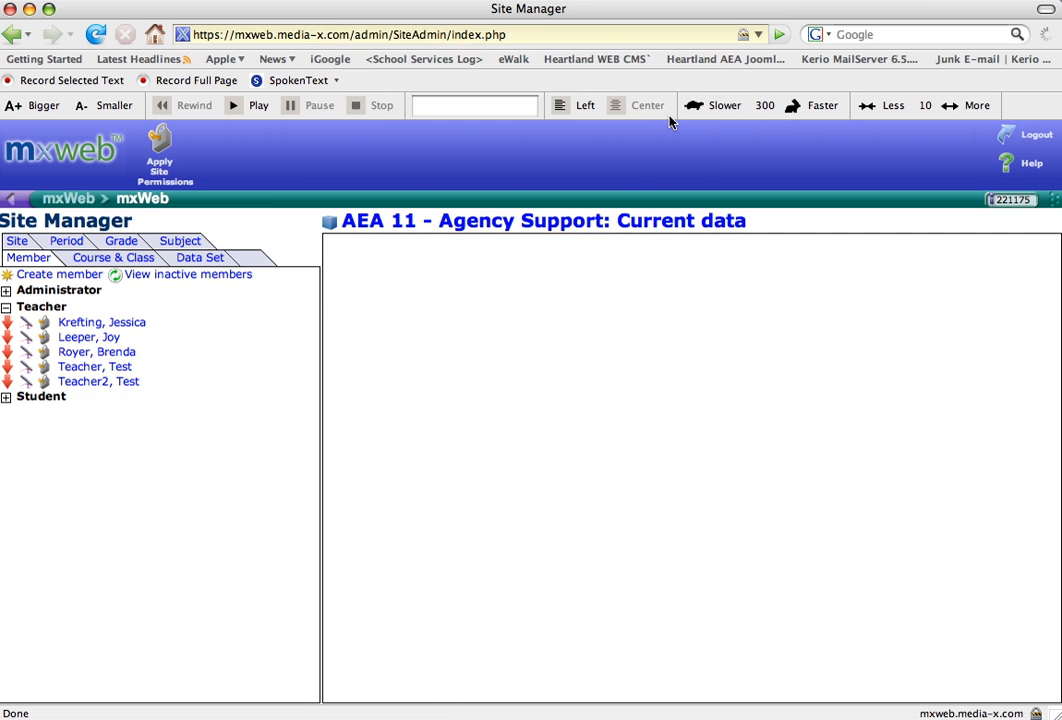
# Reactivate the deactivated teacher from the inactive members and return to the active member list.
pyautogui.click(199, 277)
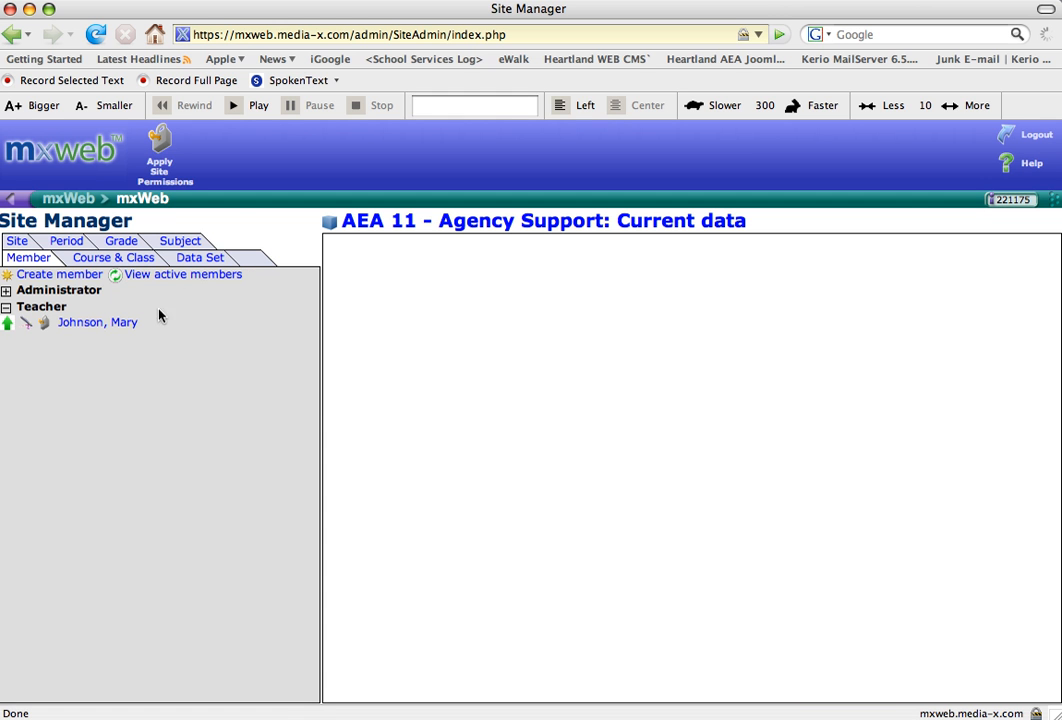
pyautogui.click(110, 324)
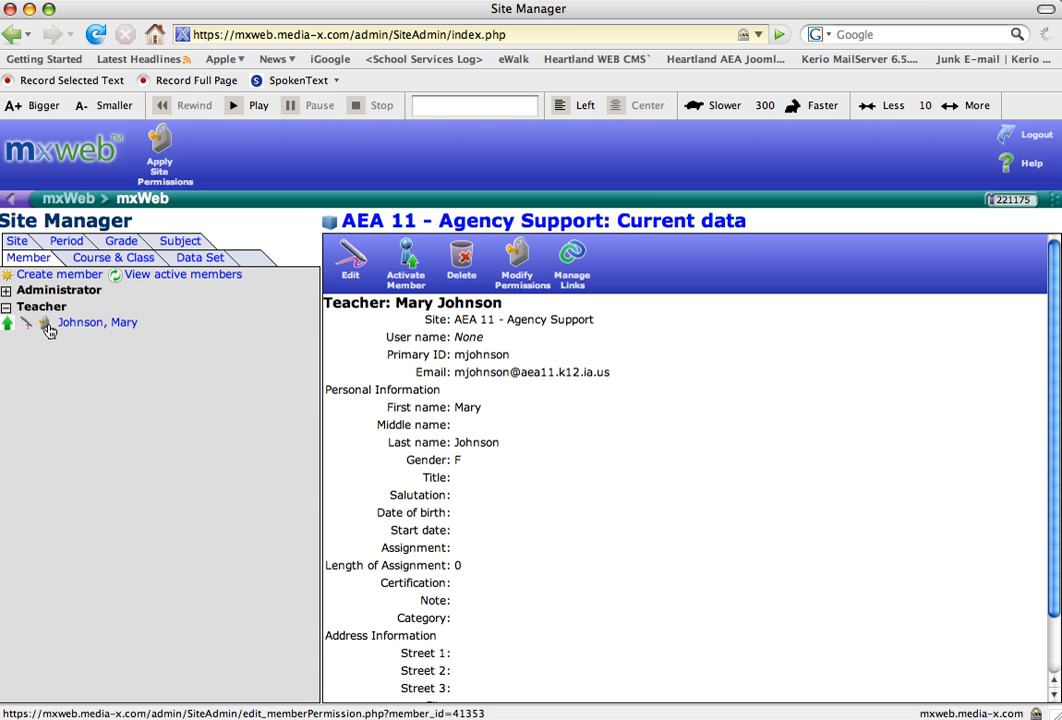
pyautogui.click(411, 262)
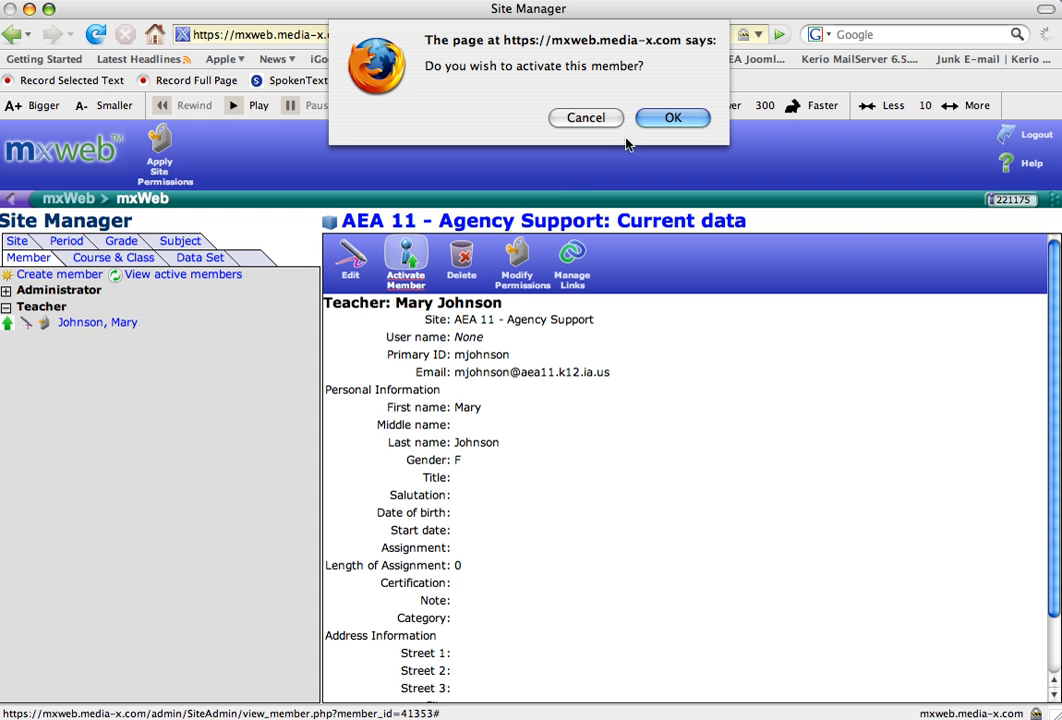
pyautogui.click(672, 118)
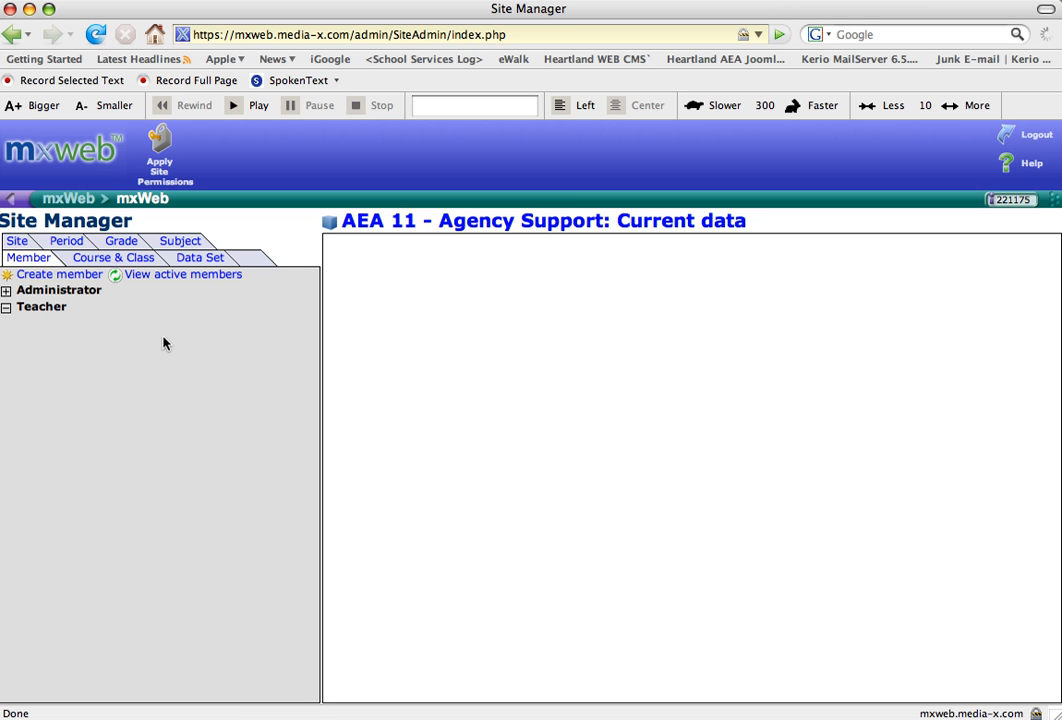
pyautogui.click(183, 276)
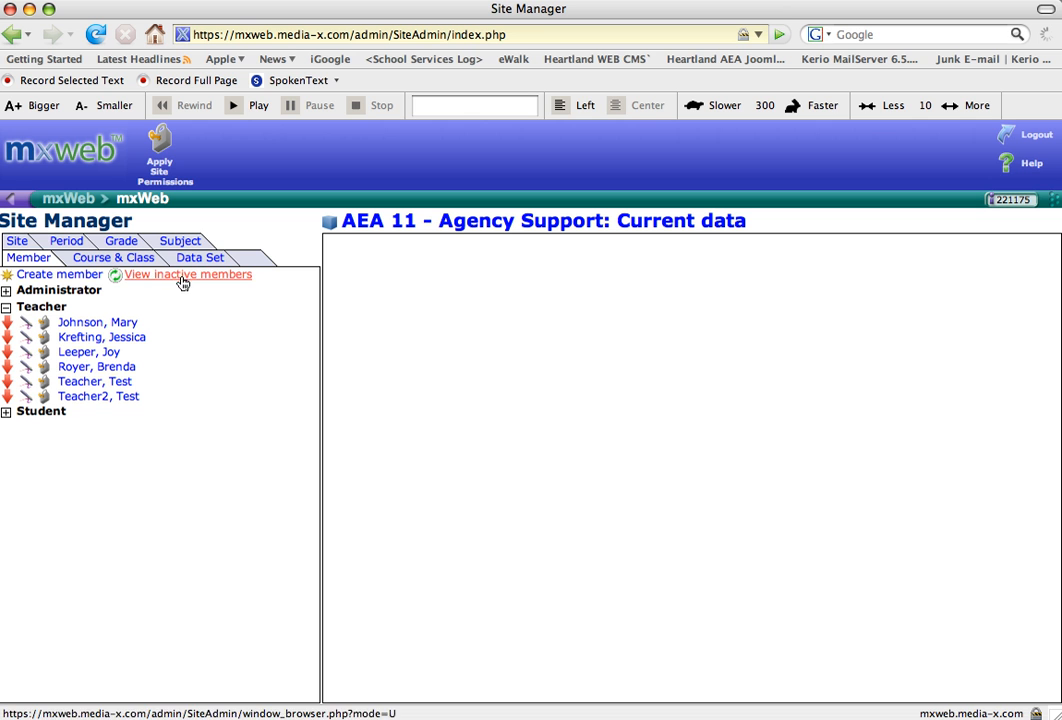
# Start a new member of type Teacher with "STATE OF IOWA FOLDER NUMBER" as the primary ID.
pyautogui.click(52, 278)
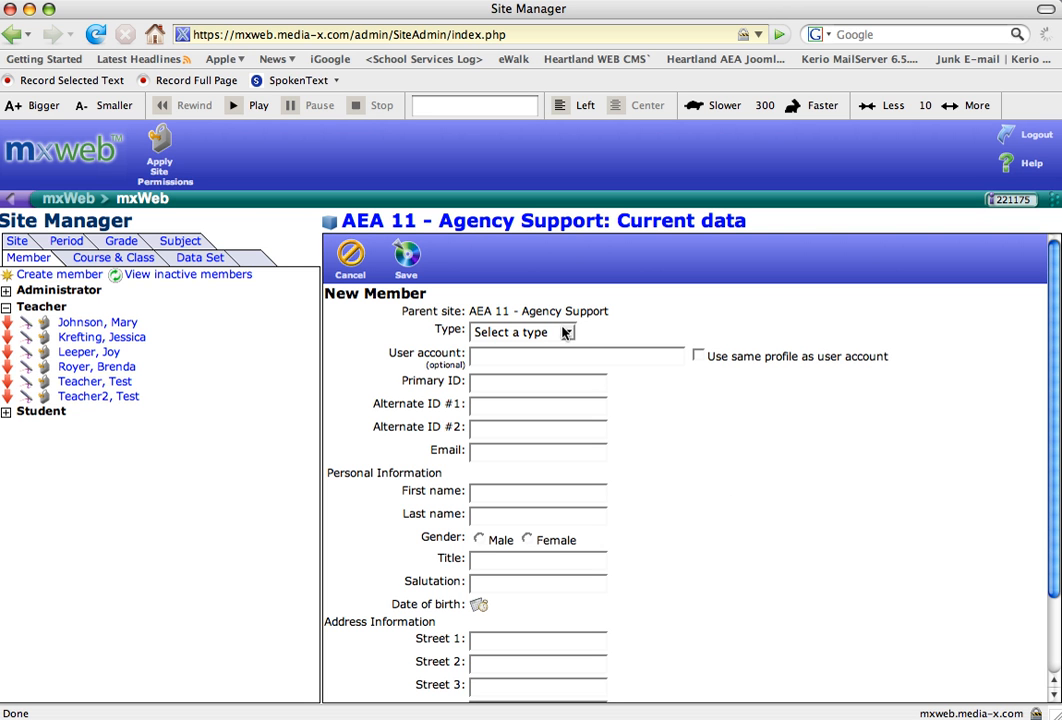
pyautogui.click(569, 334)
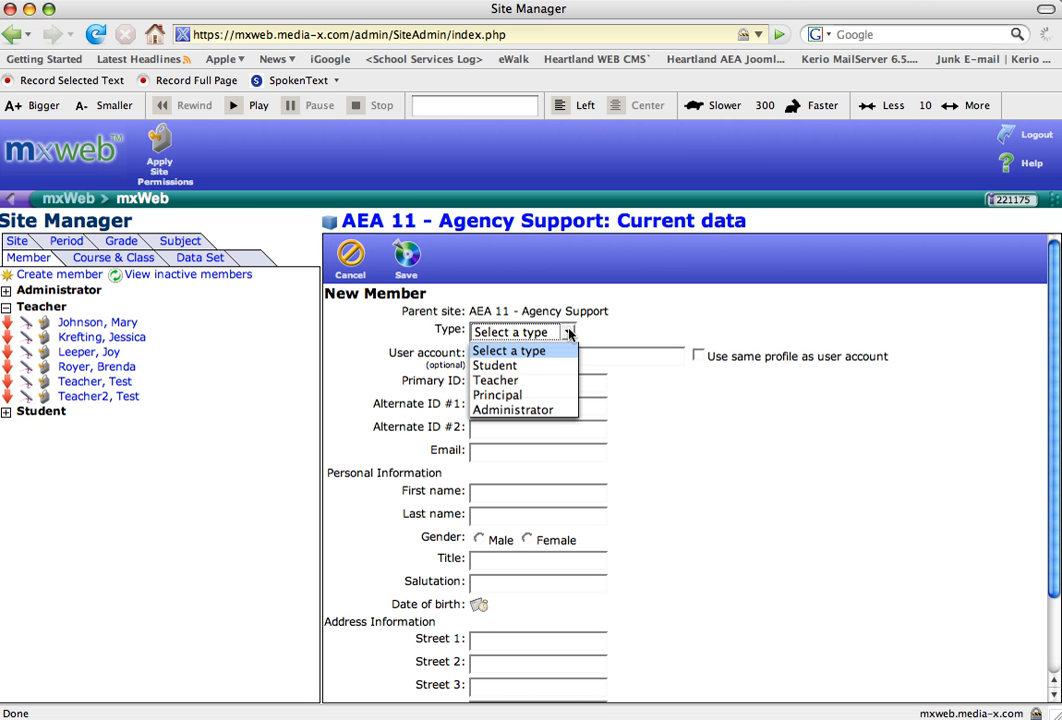
pyautogui.click(533, 384)
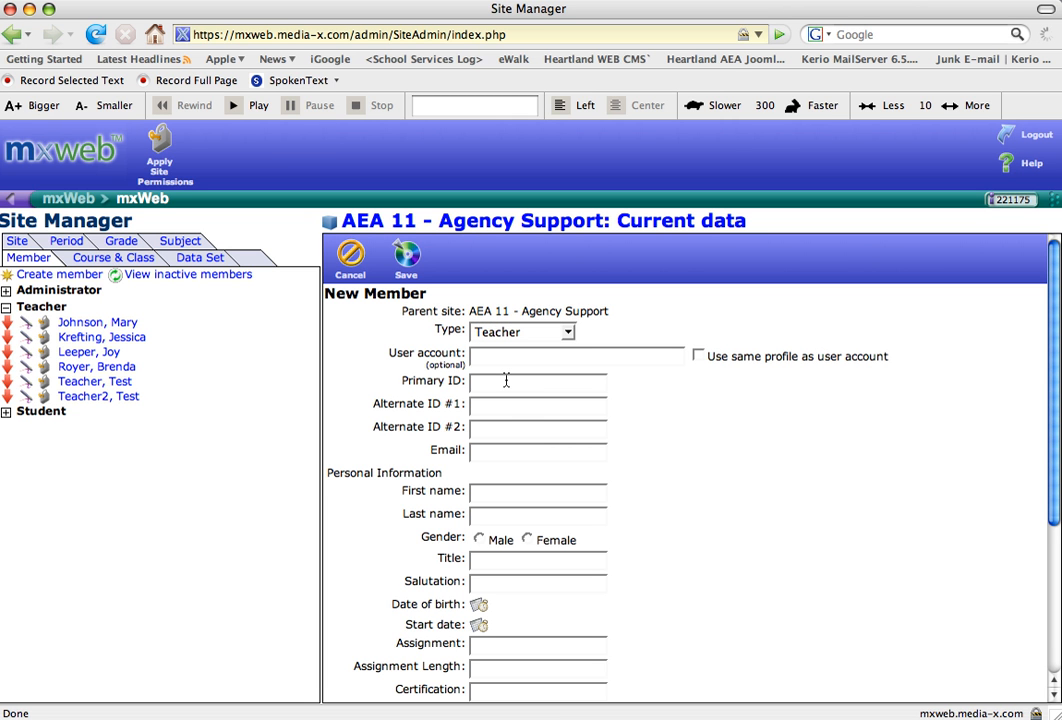
pyautogui.write('STE')
pyautogui.press('BackSpace')
pyautogui.write('ATE OD')
pyautogui.press('BackSpace')
pyautogui.press('BackSpace')
pyautogui.write('F IOW')
pyautogui.write('A FOLDER')
pyautogui.write(' NUMBER')
# Fill in NEEDED as the new member's first and last name and set the gender to Female.
pyautogui.click(493, 489)
pyautogui.write('NEE')
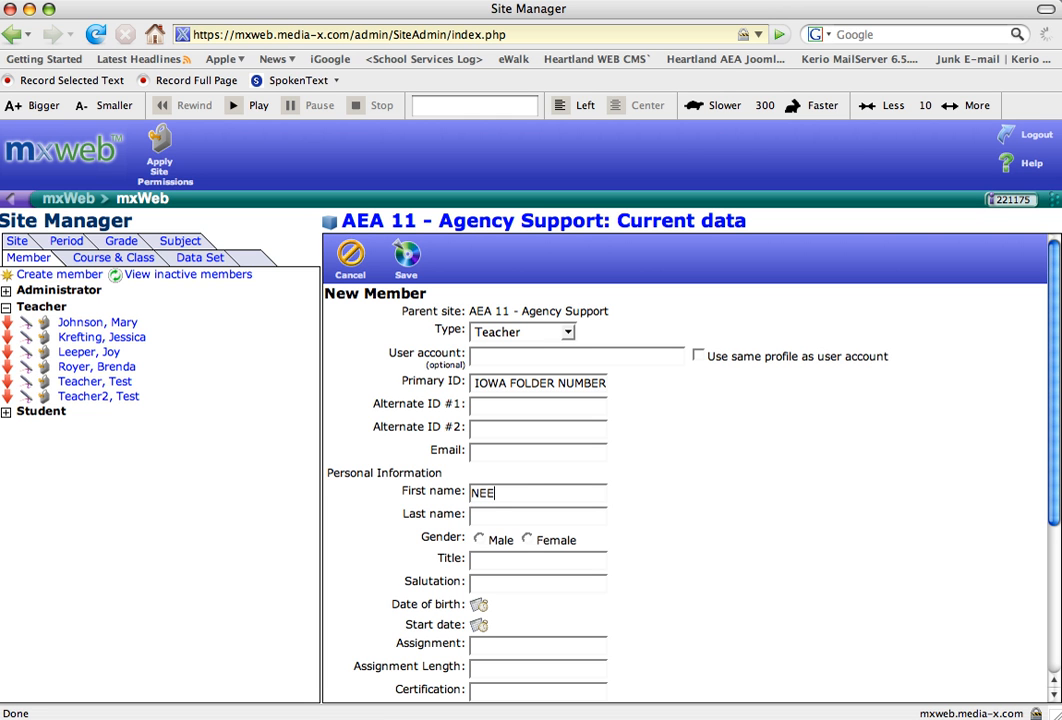
pyautogui.write('DED')
pyautogui.click(497, 518)
pyautogui.write('NEEDED')
pyautogui.click(529, 540)
# Fill in NEEDED as the new member's email and discard the new member form without saving.
pyautogui.write('N')
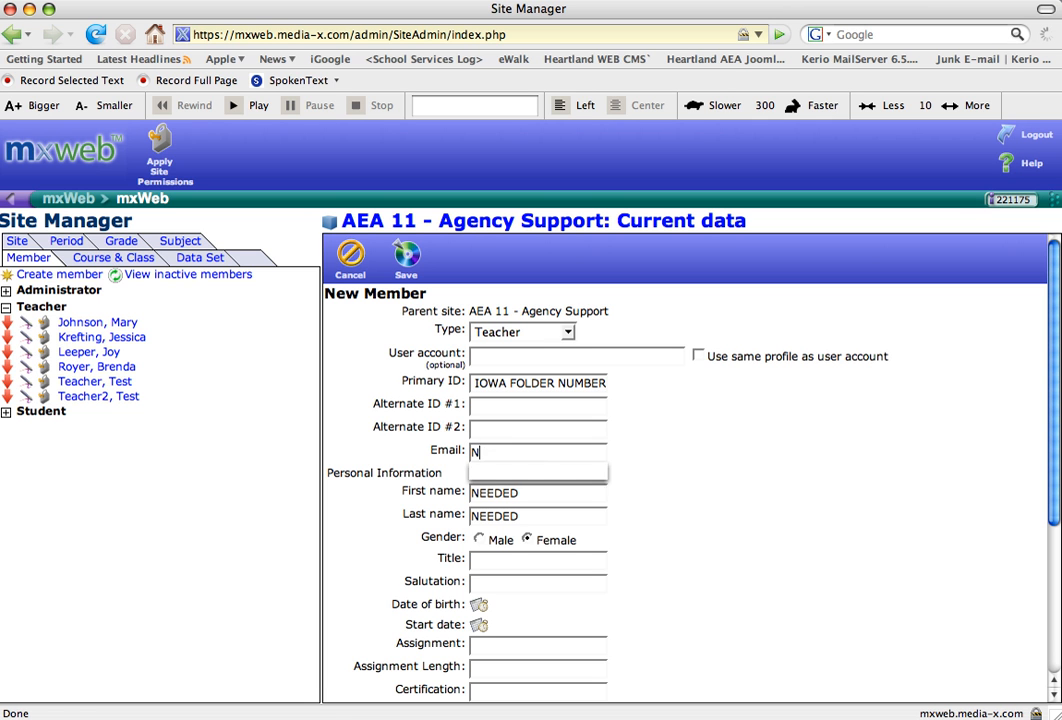
pyautogui.write('EED')
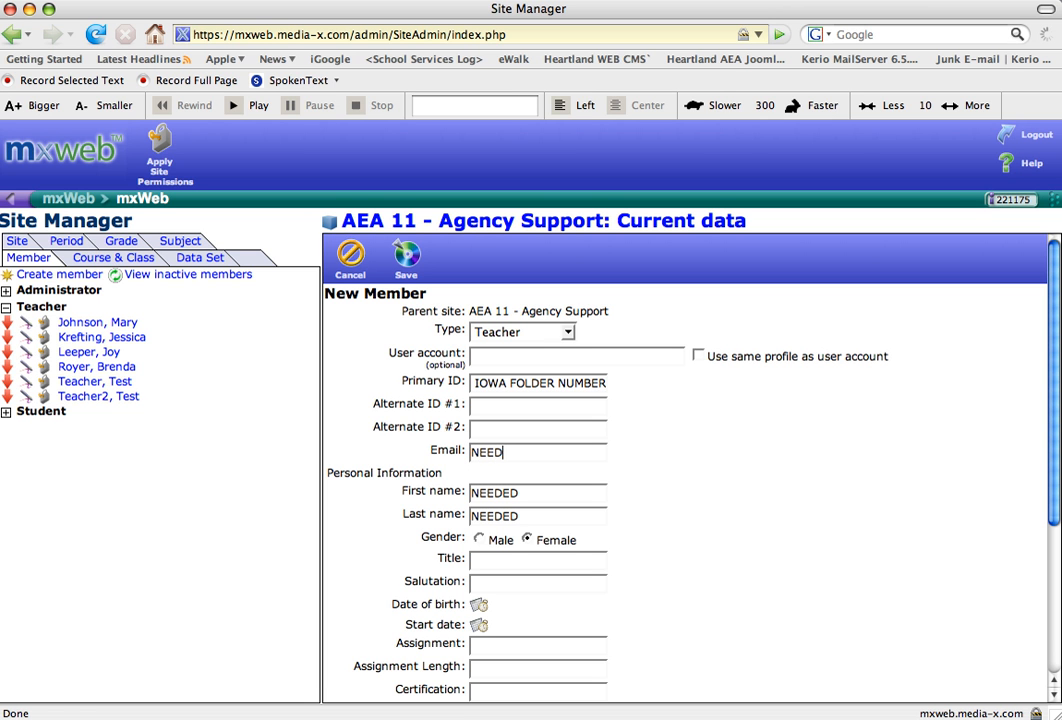
pyautogui.write('ED')
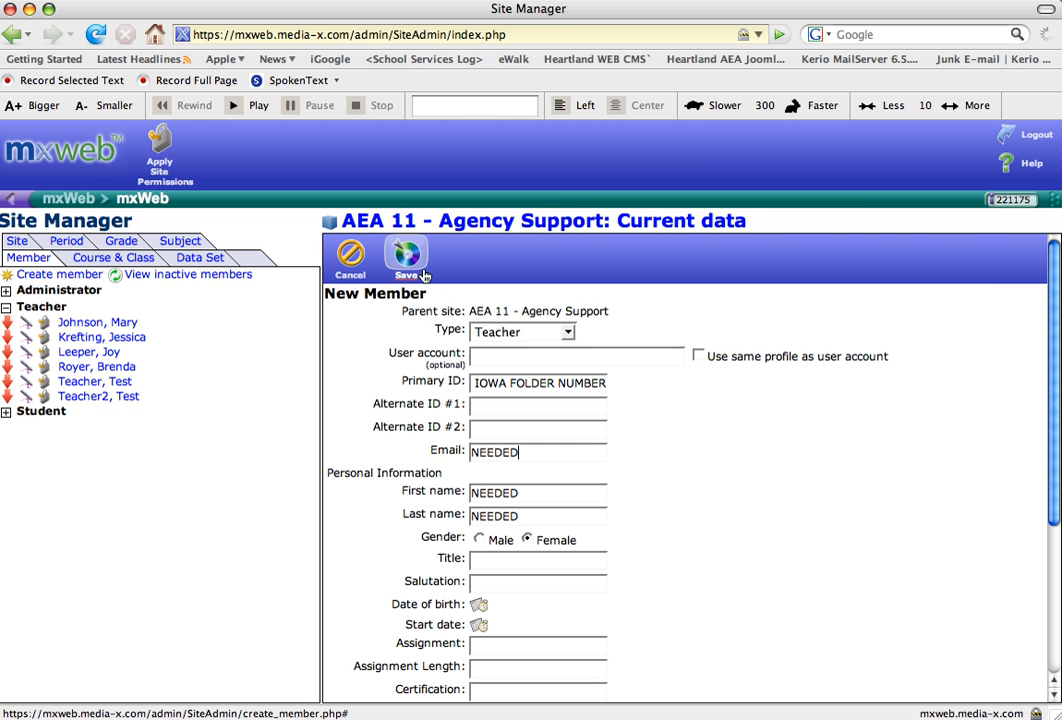
pyautogui.click(352, 256)
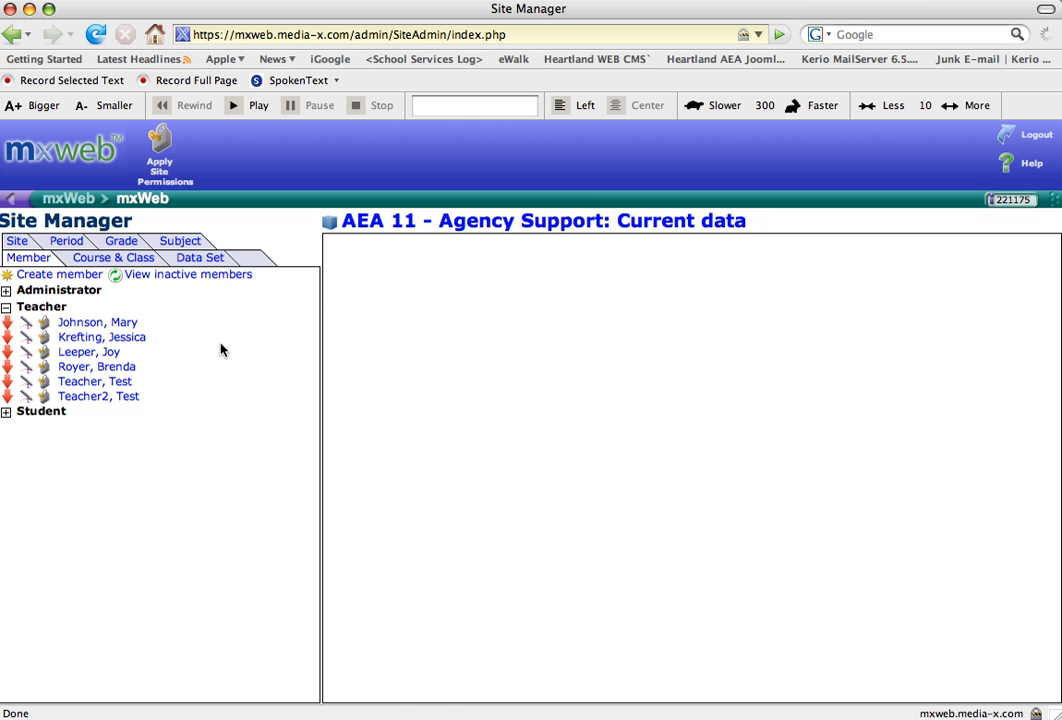
# Open the first teacher's record for editing, check the member type and primary ID, and save the record.
pyautogui.click(97, 324)
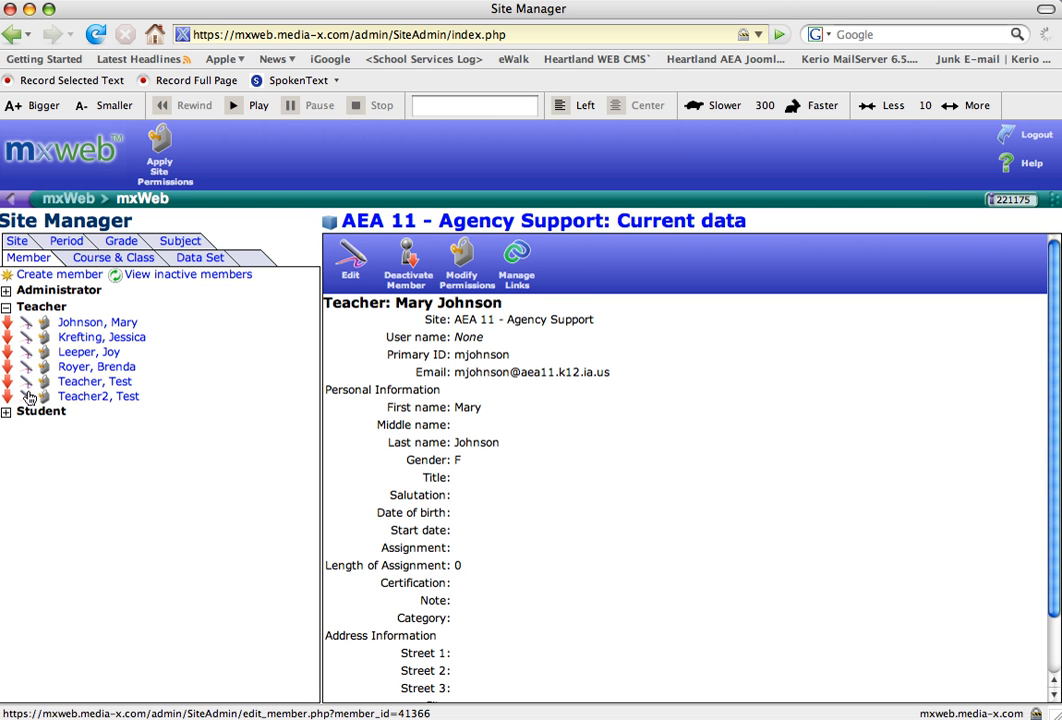
pyautogui.click(359, 258)
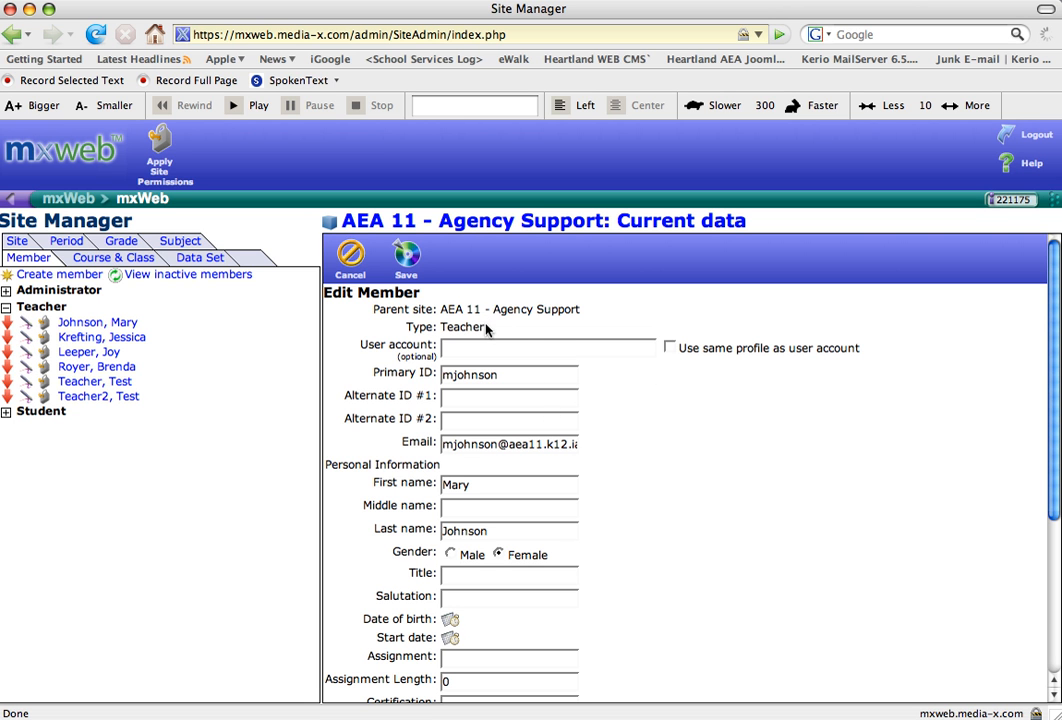
pyautogui.moveTo(487, 327); pyautogui.dragTo(404, 327)
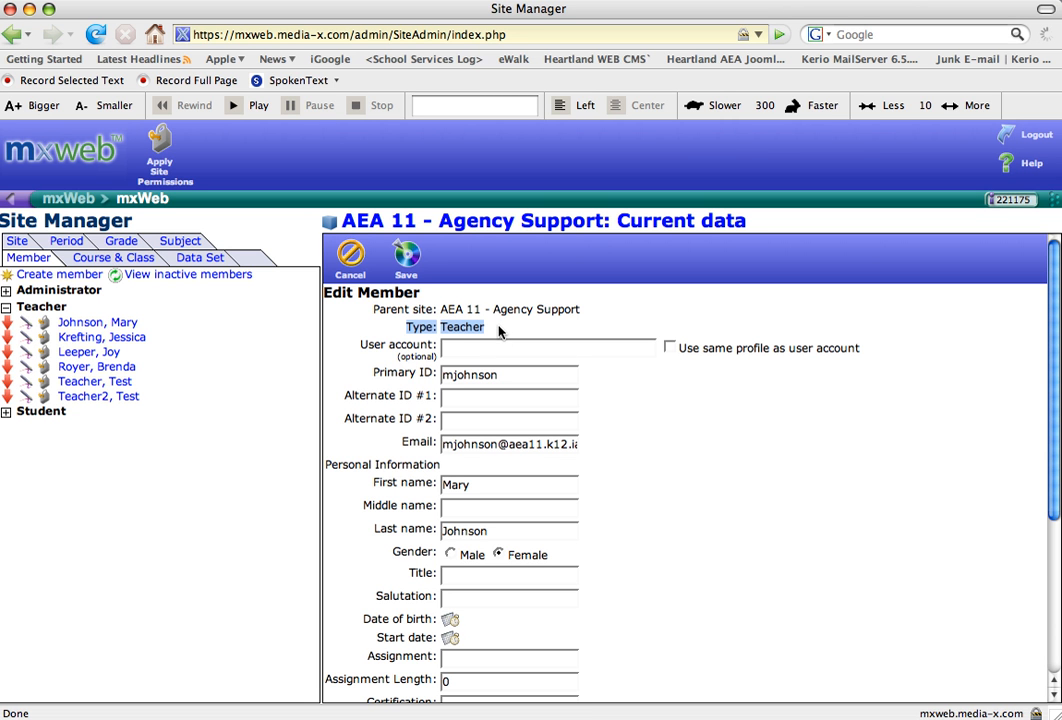
pyautogui.click(515, 357)
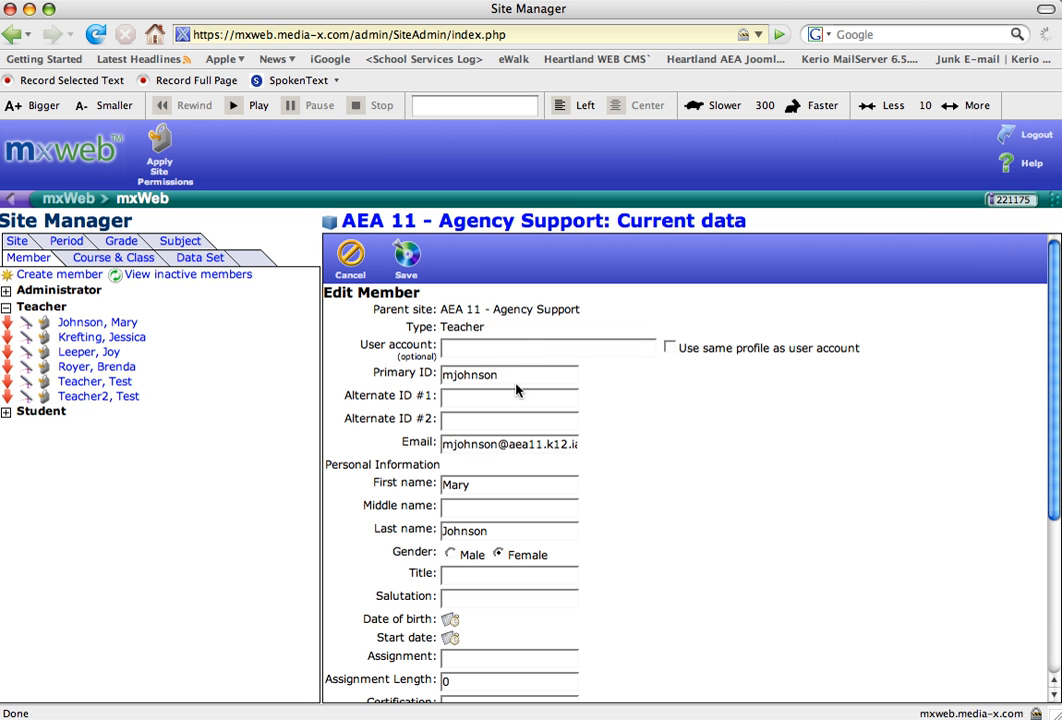
pyautogui.moveTo(511, 374); pyautogui.dragTo(433, 374)
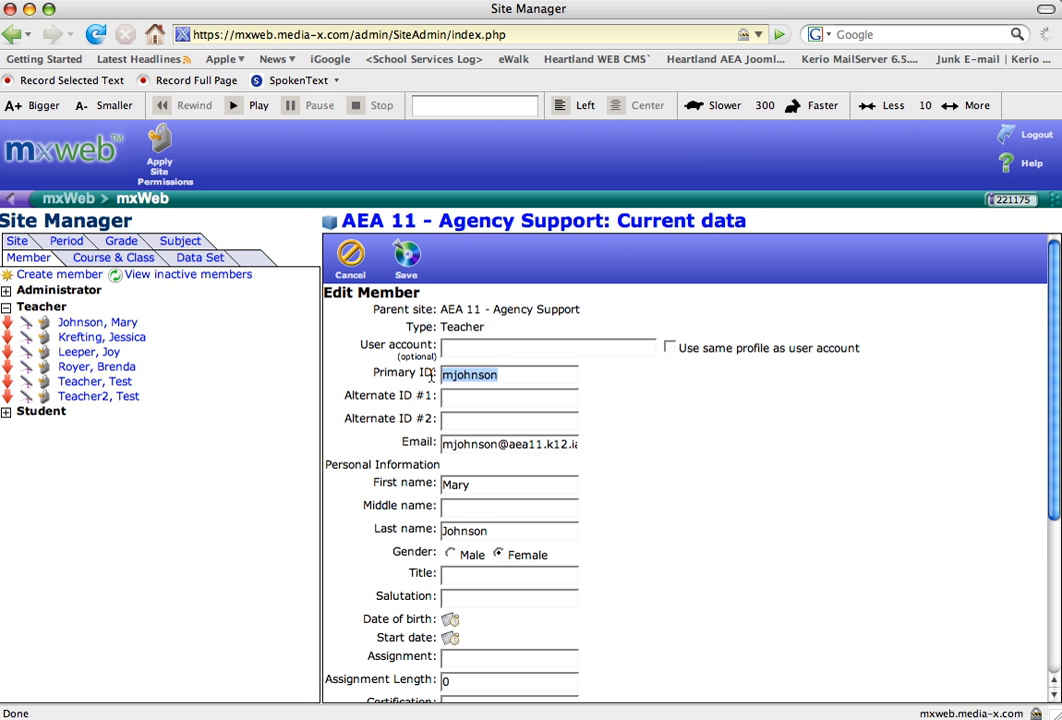
pyautogui.click(603, 441)
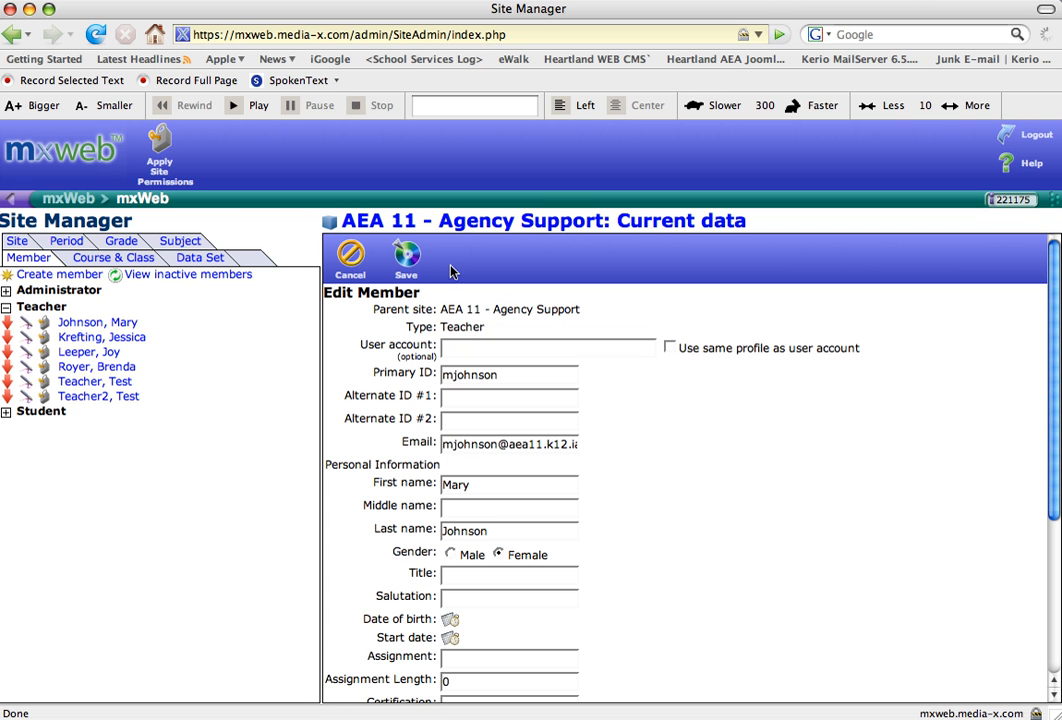
pyautogui.click(408, 256)
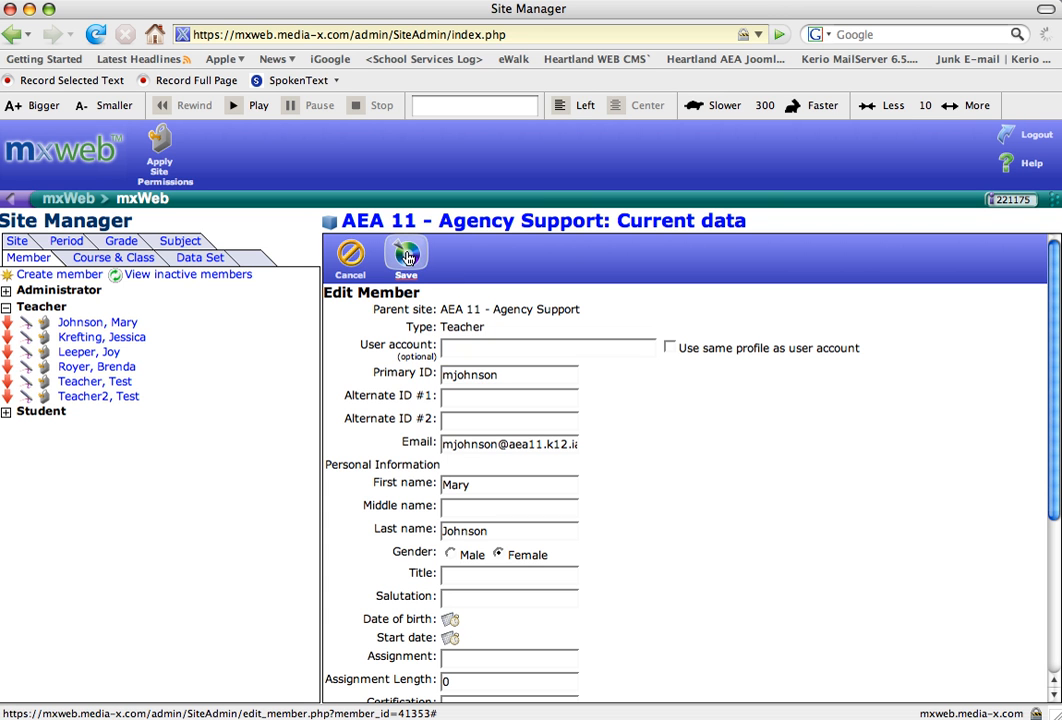